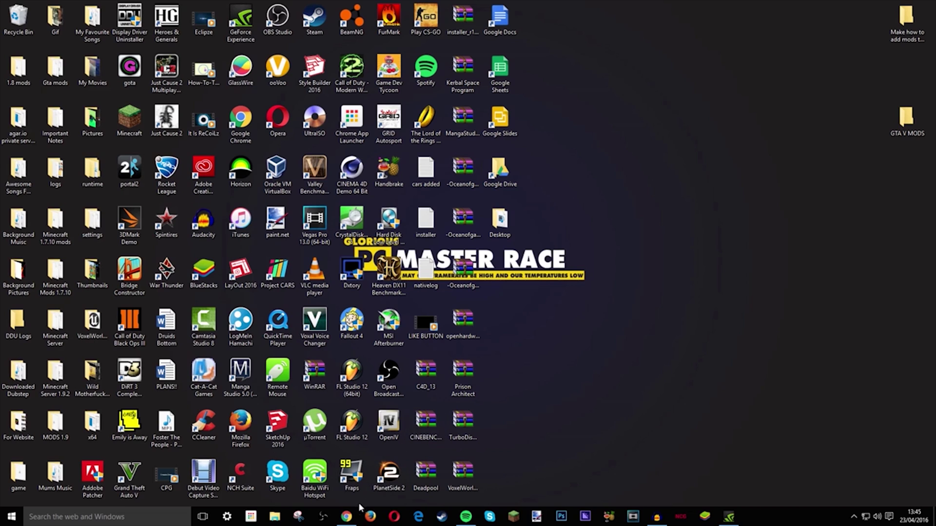
Bring up Chrome on the Script Hook V page, maximize it and dismiss the downloads bar
click(347, 516)
click(125, 18)
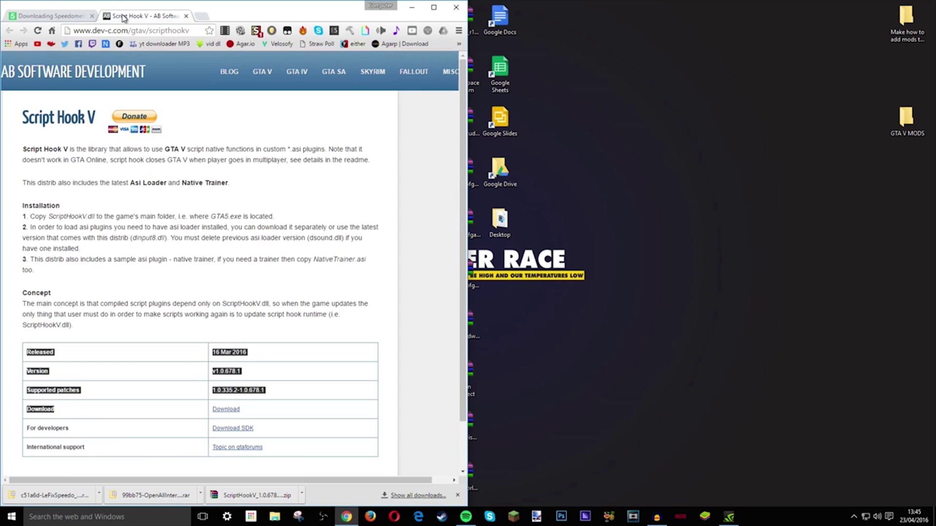
drag(30, 106, 62, 111)
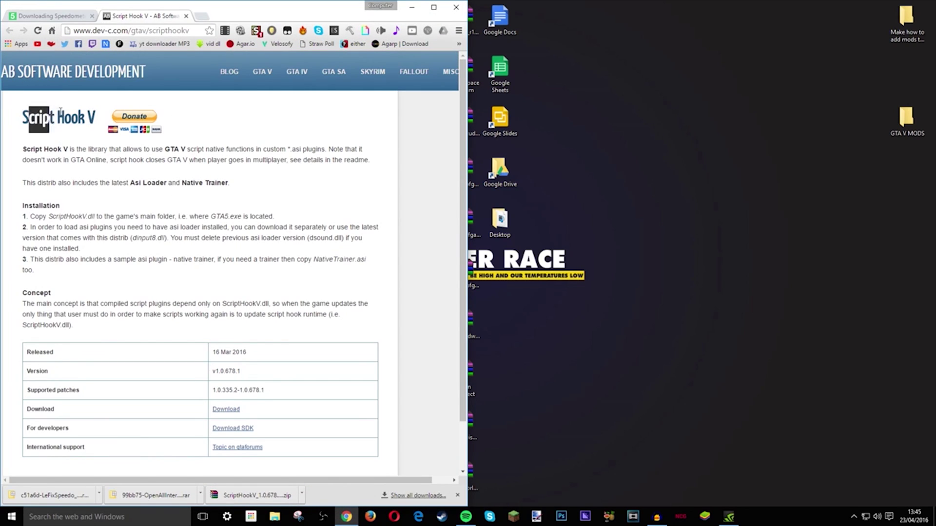
double_click(23, 115)
click(62, 284)
click(433, 6)
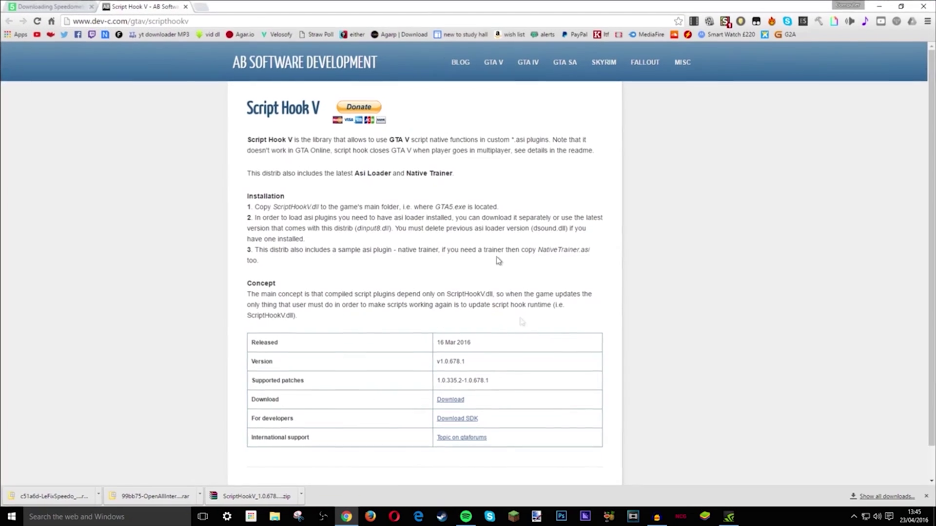
click(927, 496)
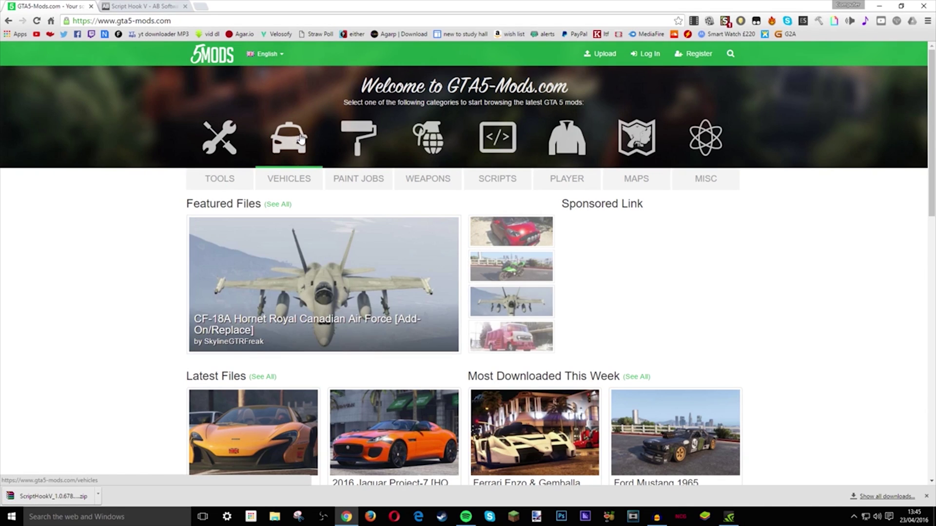
Browse Tools, then Scripts, and sort the scripts list by Most Liked
click(239, 153)
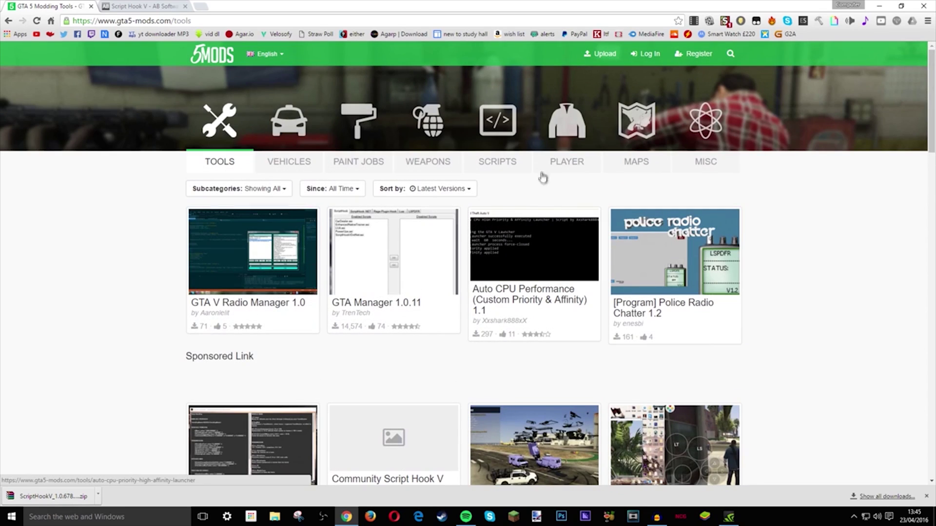
click(495, 152)
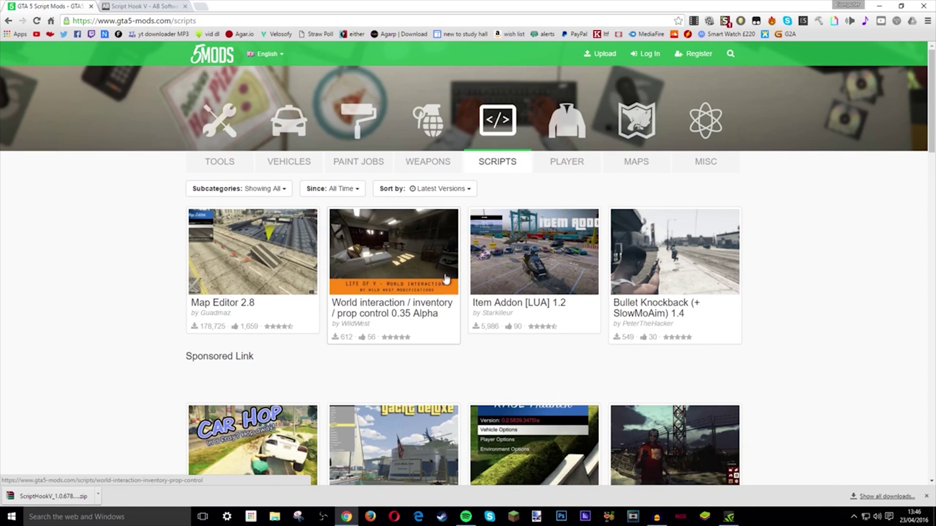
scroll(353, 258, down, 5)
scroll(353, 257, down, 5)
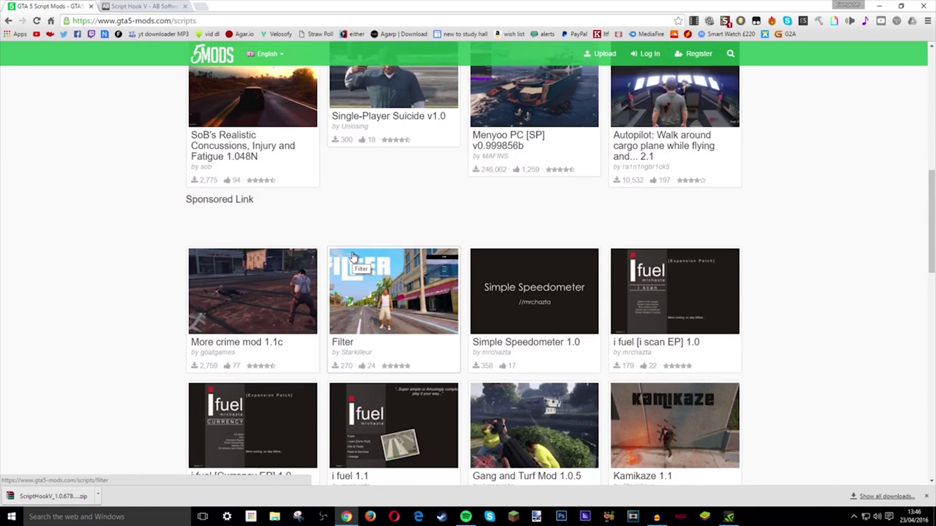
scroll(354, 253, down, 8)
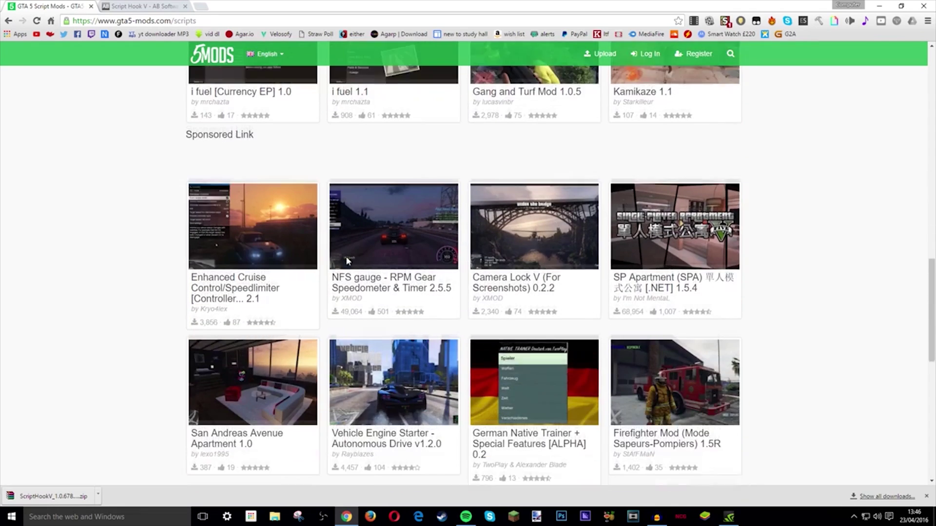
scroll(347, 263, up, 18)
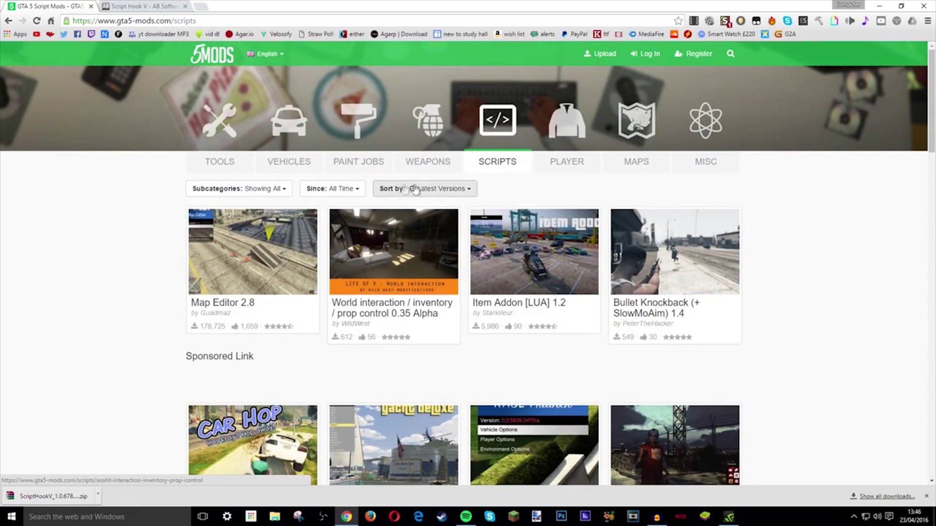
click(423, 189)
click(441, 233)
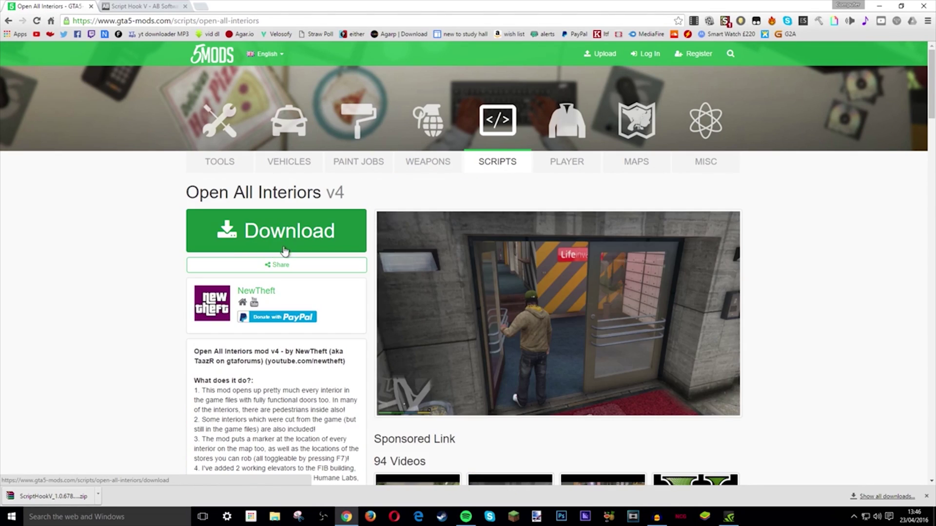
Download the Open All Interiors v4 archive and go back to the scripts list
click(283, 251)
click(401, 255)
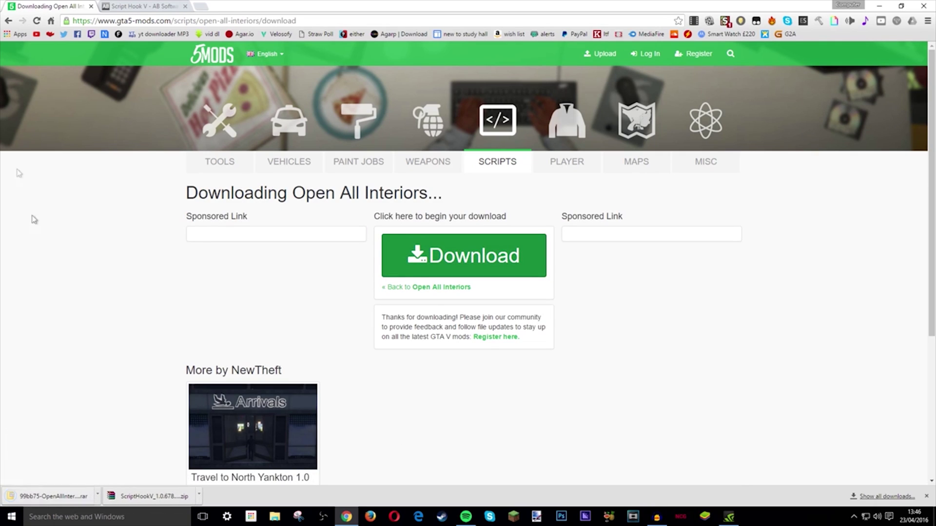
click(9, 21)
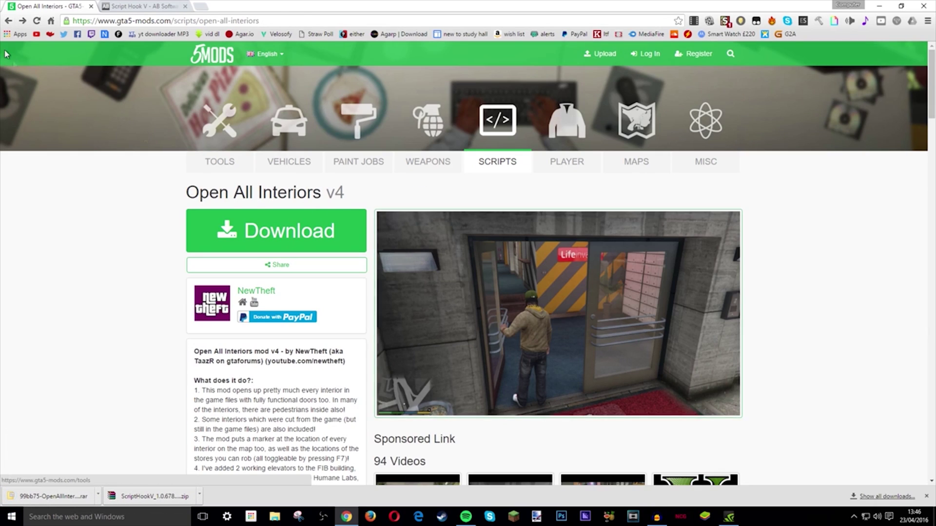
click(9, 22)
Scroll through the Most Liked scripts list and back up to the top
scroll(429, 307, down, 12)
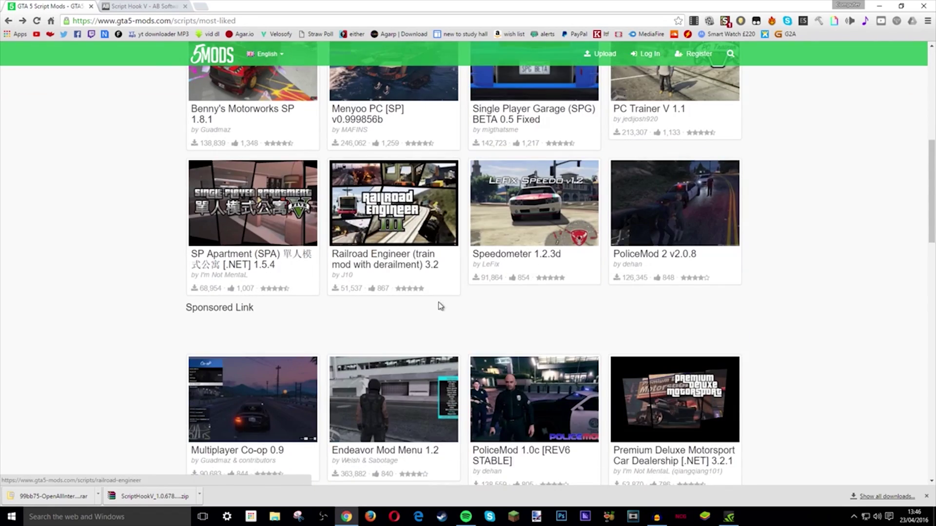
scroll(442, 302, down, 3)
scroll(366, 321, up, 5)
scroll(287, 344, down, 3)
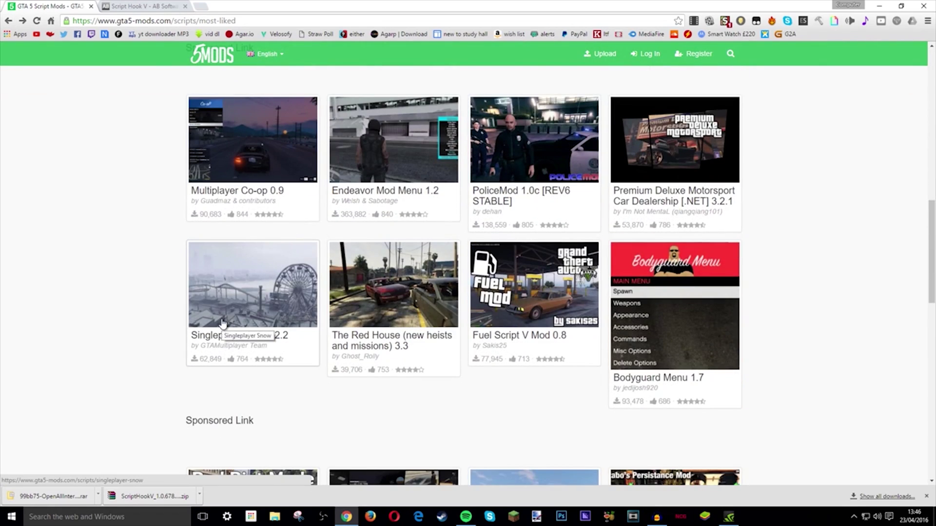
scroll(220, 344, down, 5)
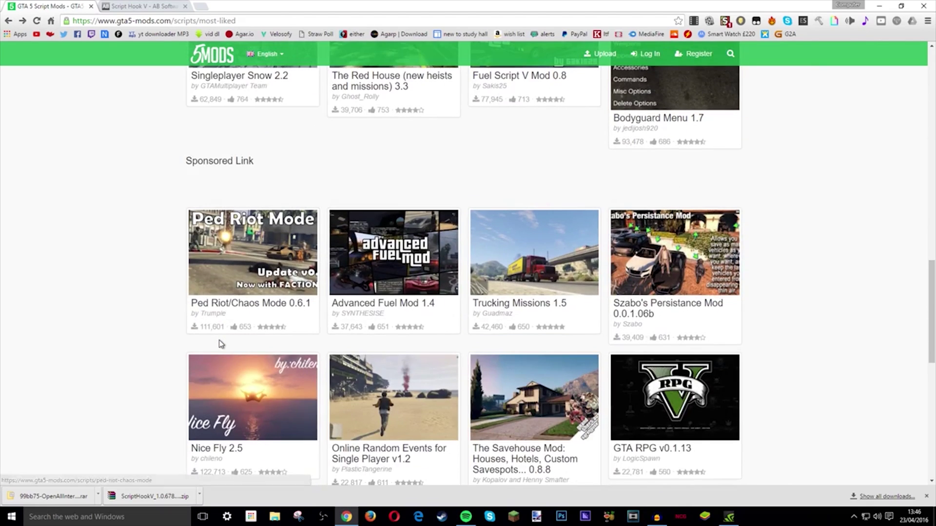
scroll(249, 312, down, 5)
scroll(249, 314, down, 4)
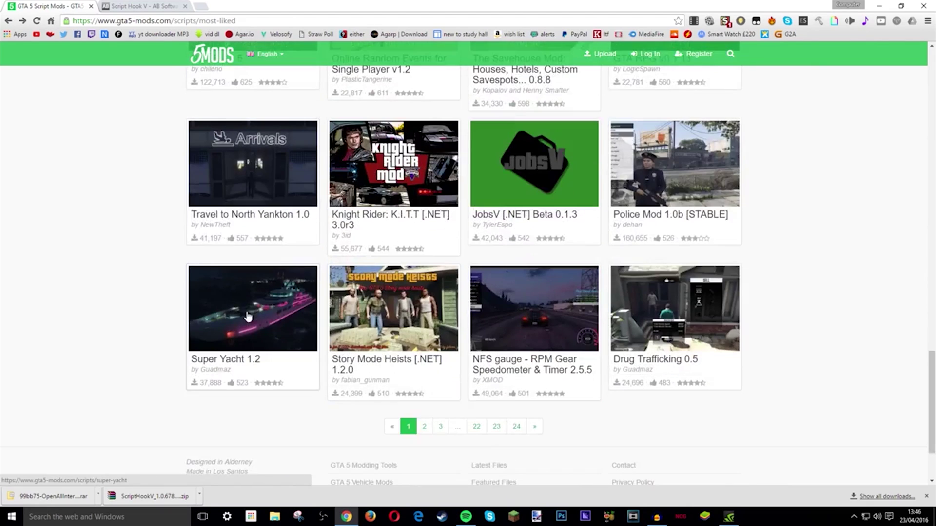
scroll(248, 315, up, 4)
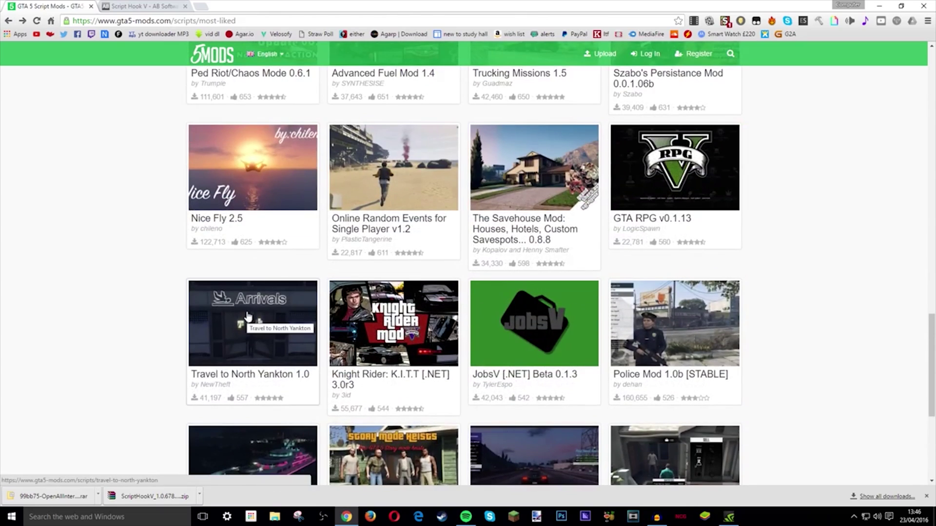
scroll(325, 237, up, 15)
Re-sort the Scripts list by Most Downloaded and scroll to Speedometer 1.2.3d
click(409, 188)
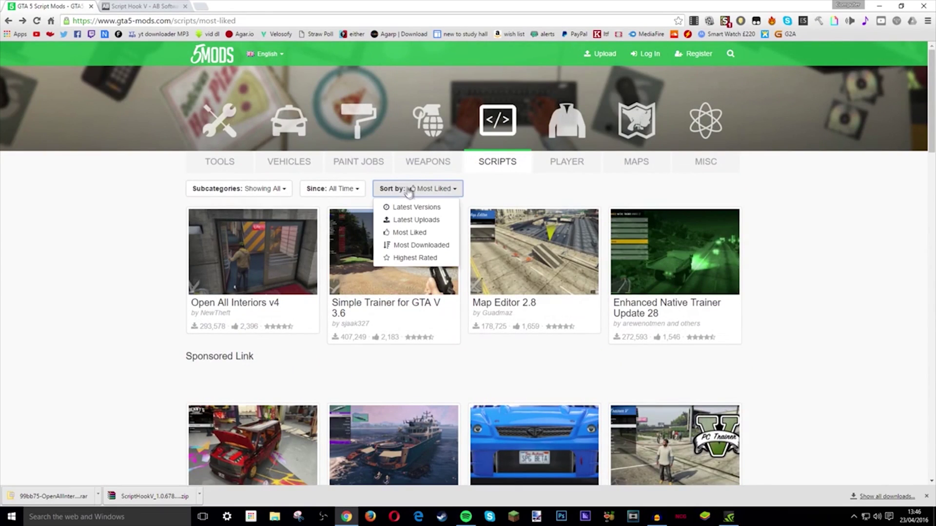
click(421, 245)
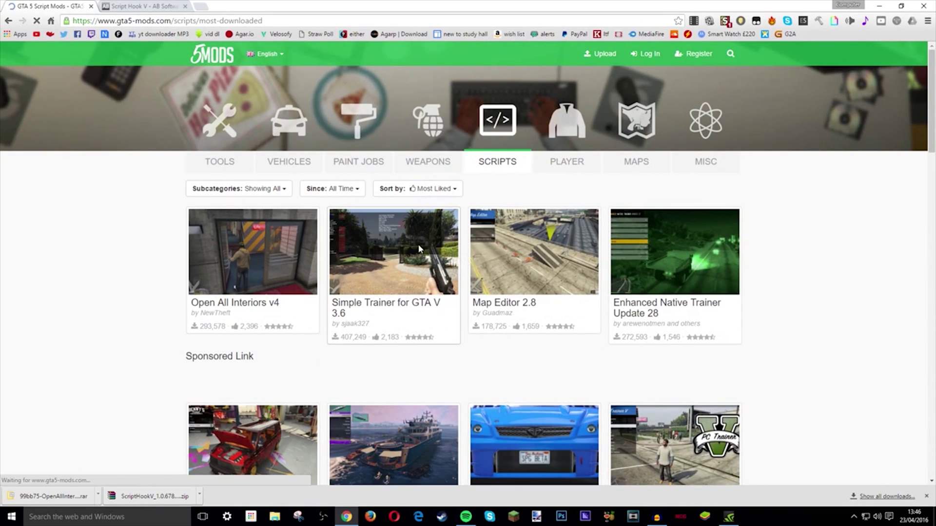
scroll(419, 250, down, 5)
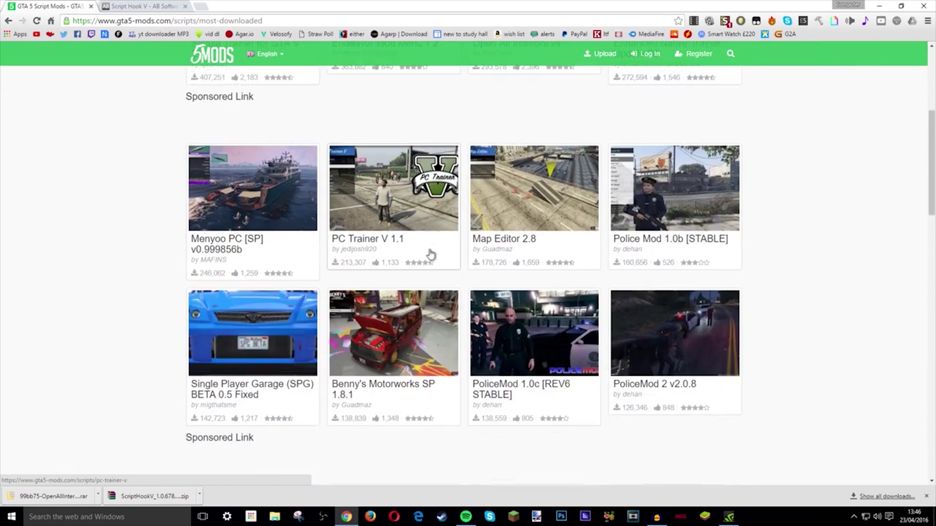
scroll(432, 257, down, 10)
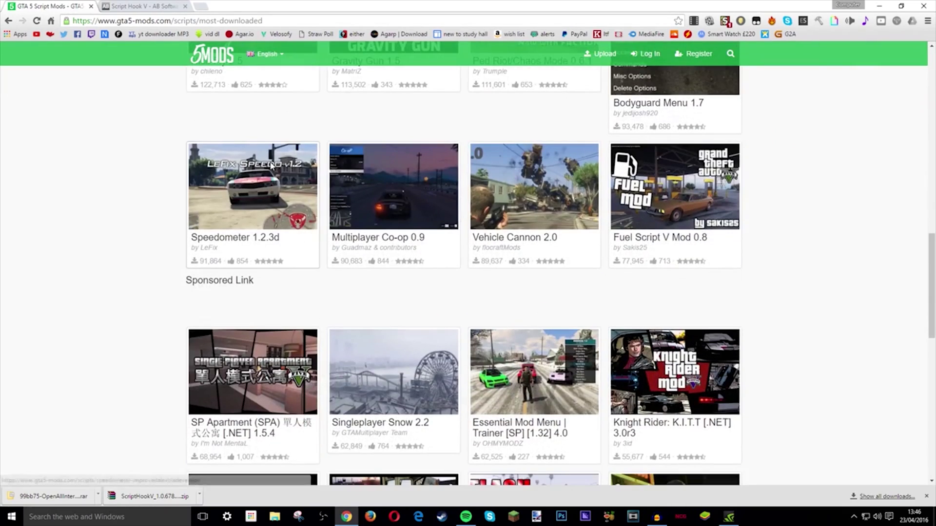
Download Speedometer 1.2.3d and snap Chrome to the left half of the screen
click(272, 166)
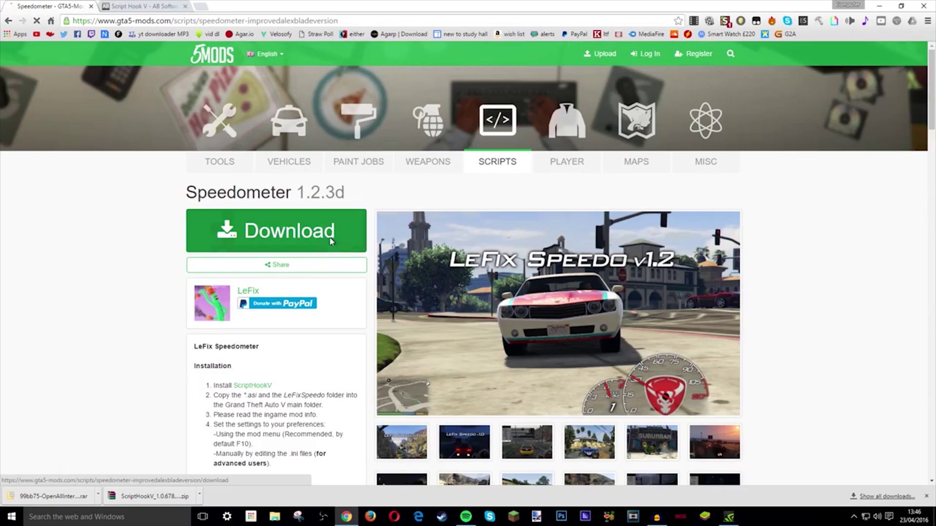
click(331, 242)
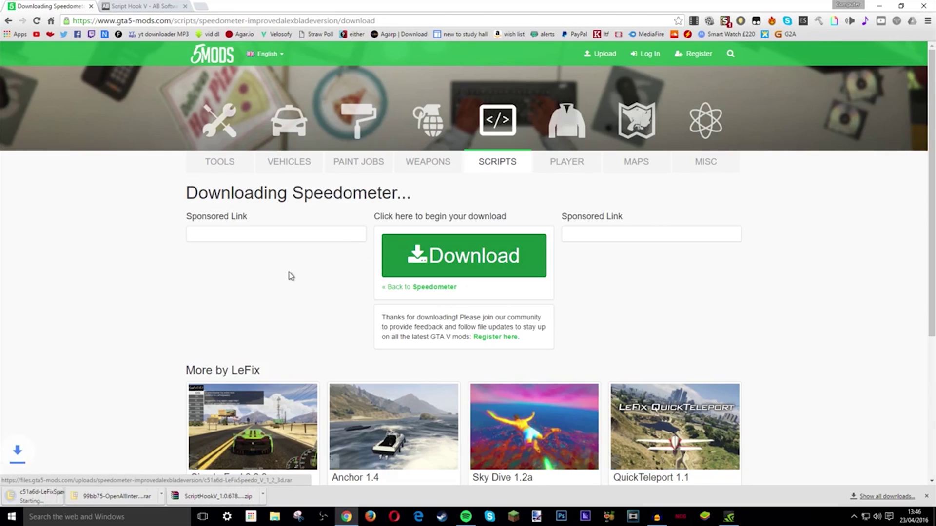
key(super+Left)
Extract the Speedometer archive's files into the desktop GTA V MODS folder
click(802, 450)
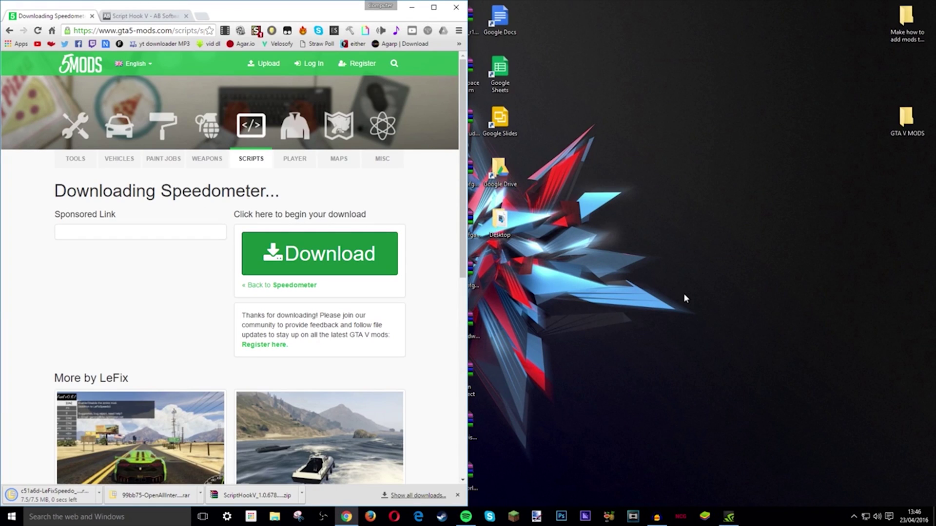
drag(907, 119, 684, 178)
click(97, 492)
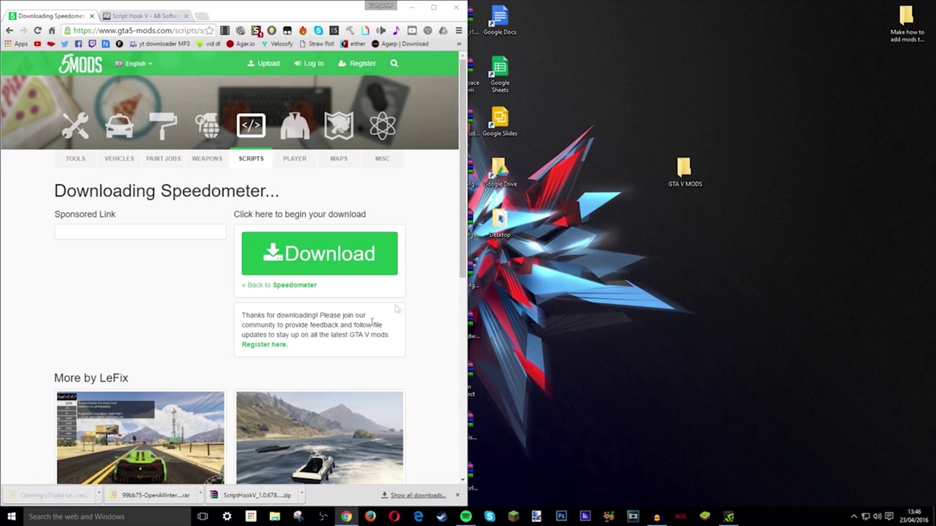
drag(540, 198, 591, 307)
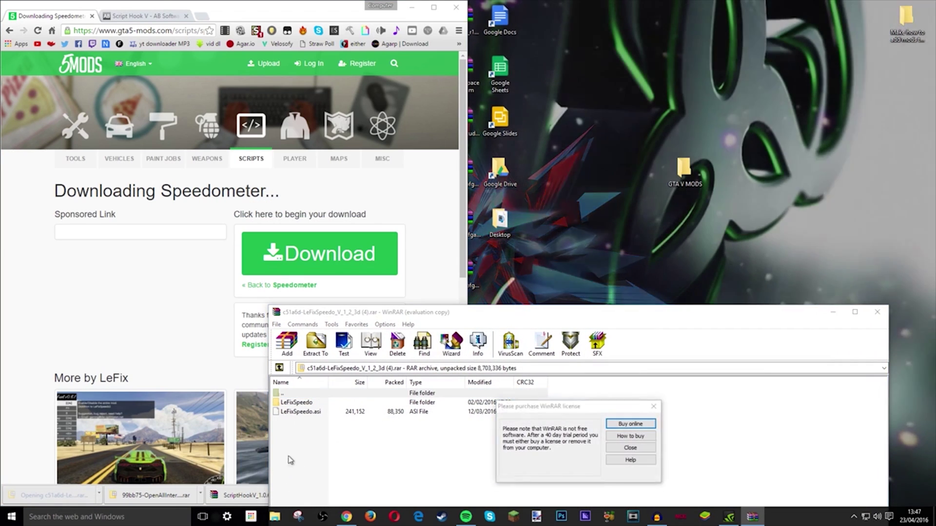
click(654, 407)
drag(363, 433, 684, 169)
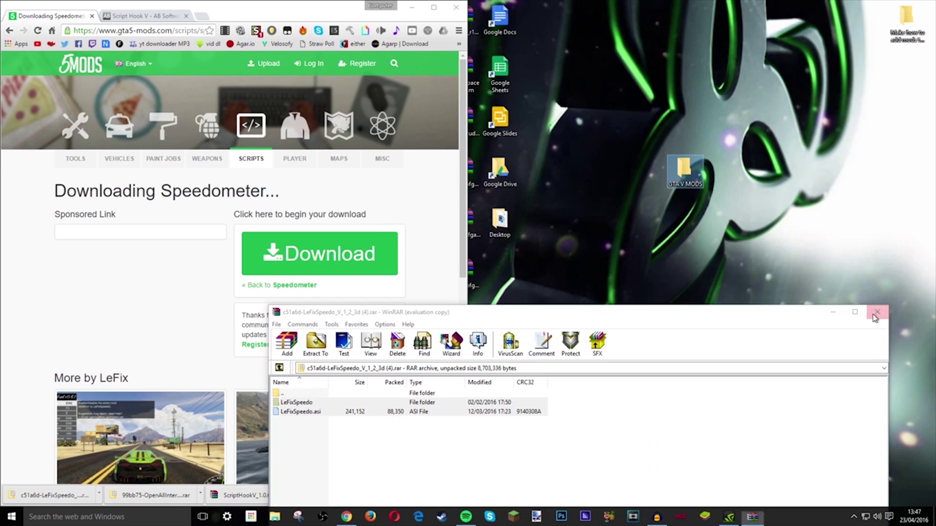
click(876, 313)
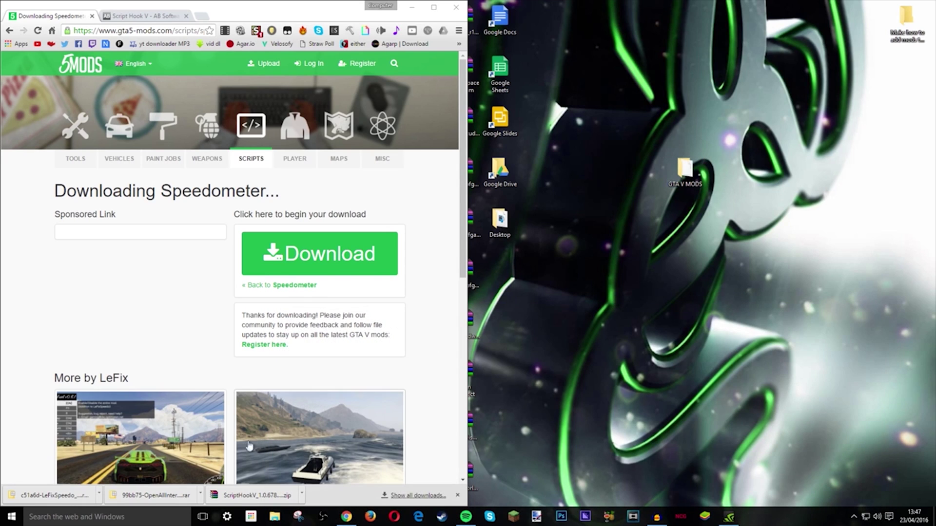
Open the Open All Interiors archive in WinRAR and close it again
click(152, 495)
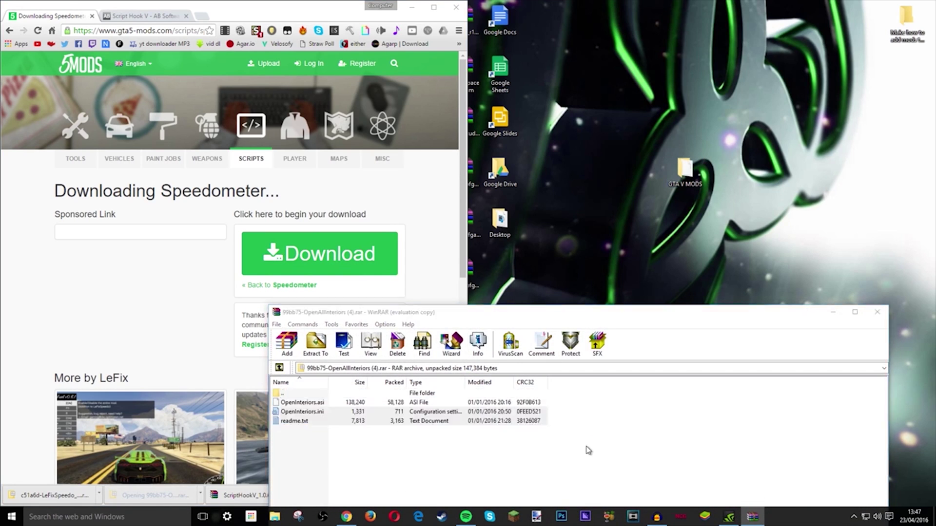
click(654, 407)
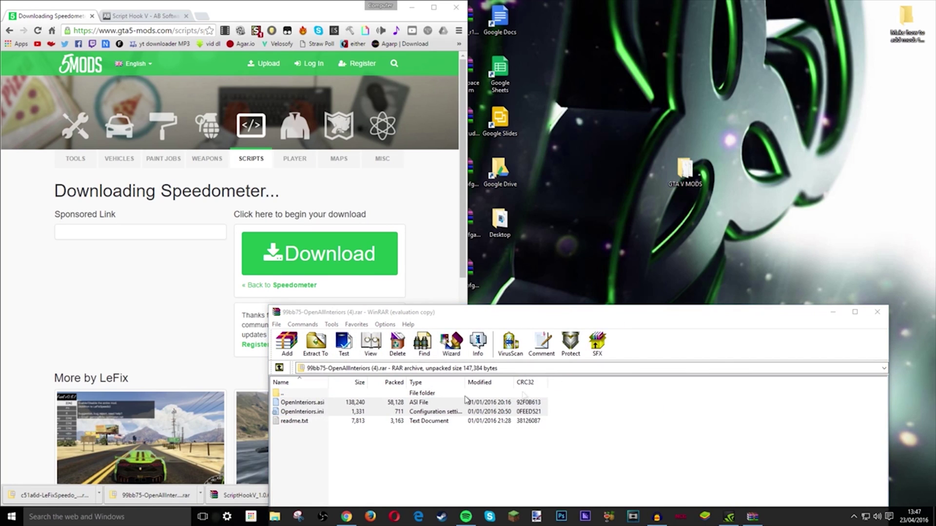
click(877, 312)
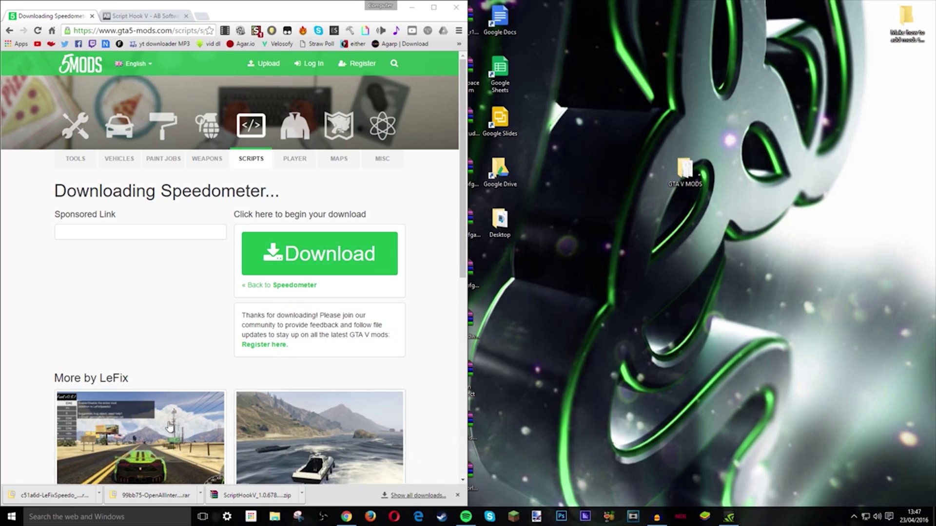
Drag all files from the Script Hook V archive's bin folder into GTA V MODS
click(280, 486)
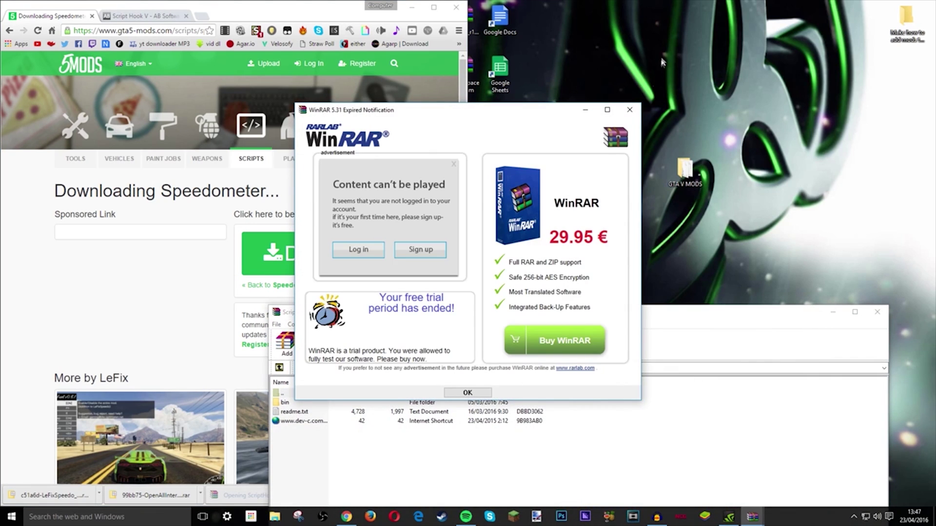
click(629, 111)
double_click(423, 404)
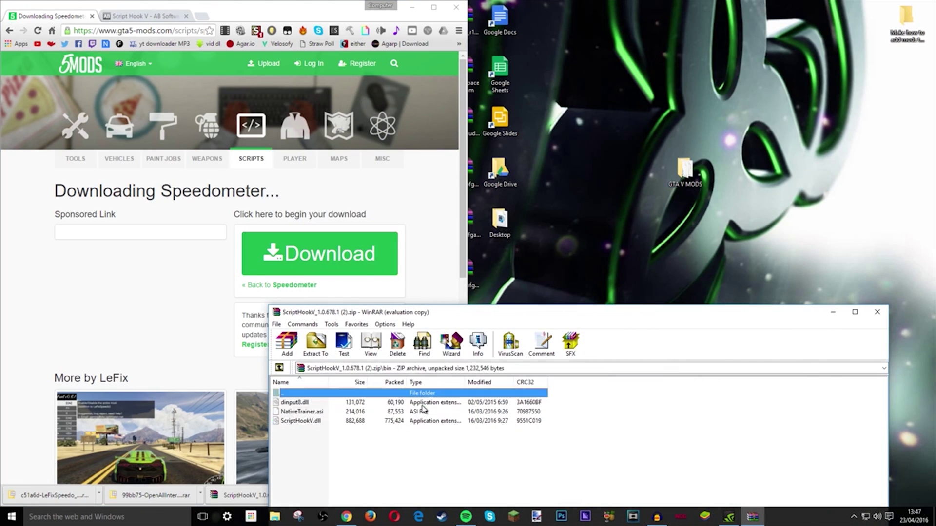
key(ctrl+a)
drag(309, 415, 685, 171)
click(877, 312)
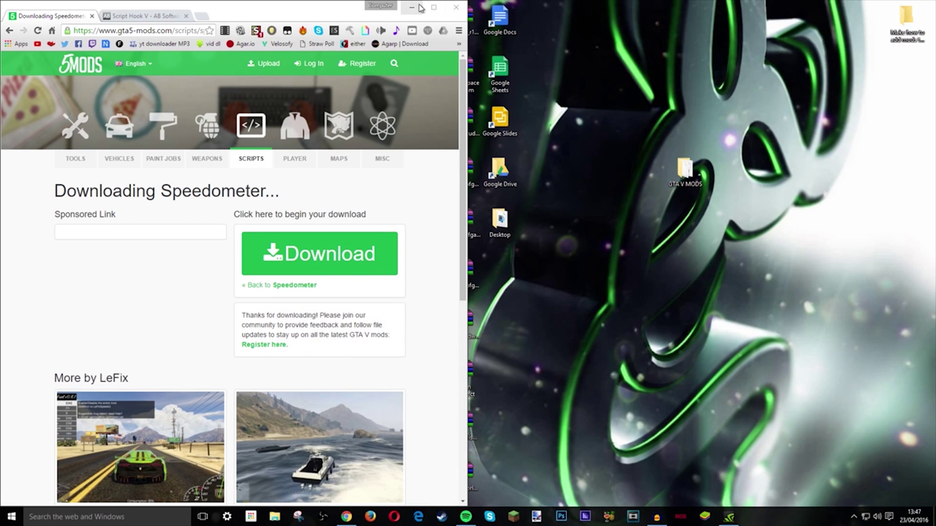
Minimize Chrome, reposition the GTA V MODS folder, and open a maximized File Explorer
click(412, 7)
drag(685, 168, 796, 168)
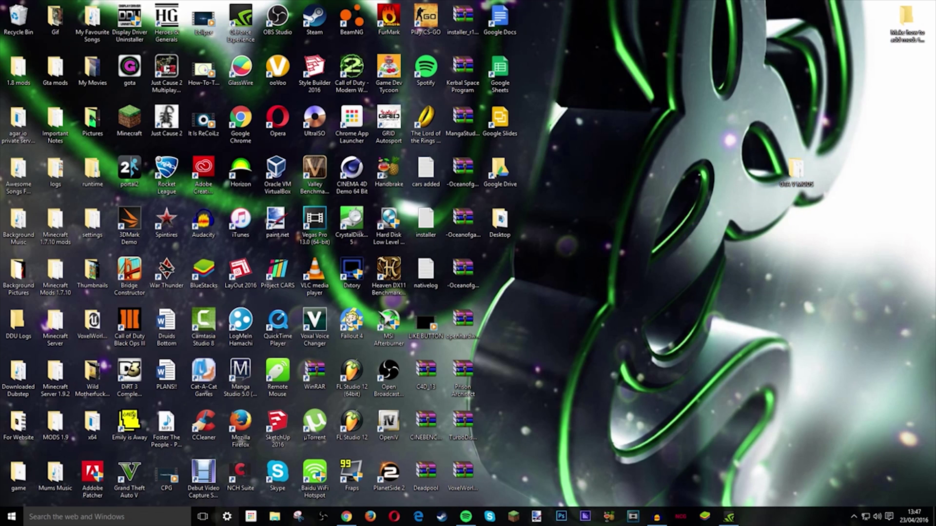
click(269, 517)
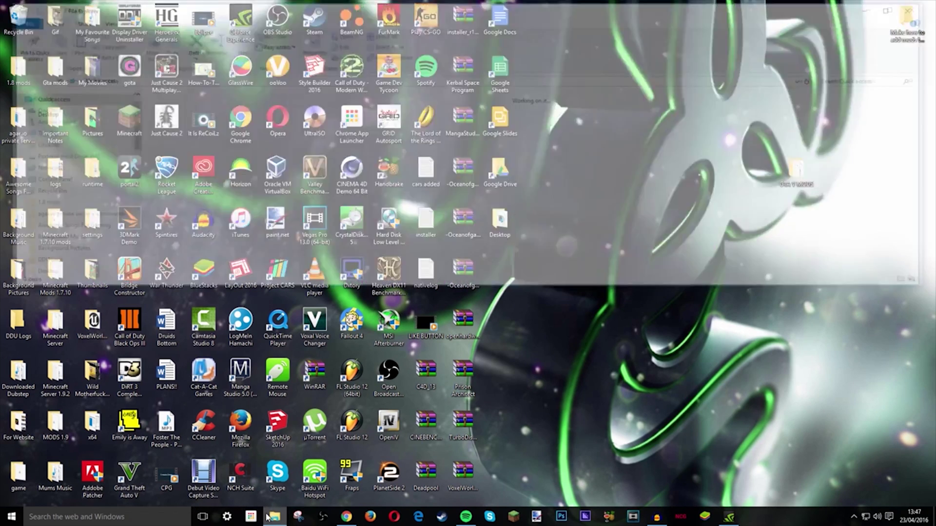
click(897, 9)
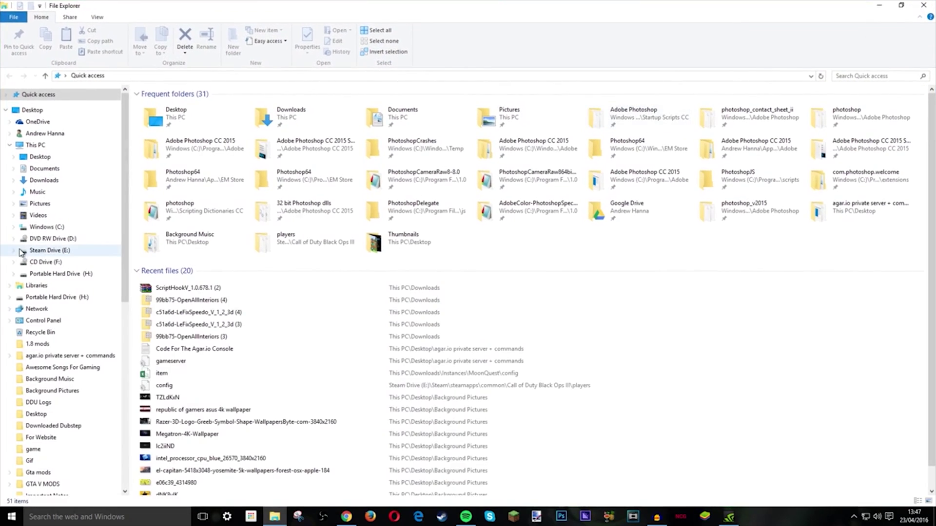
Browse C:\Program Files (x86) and select the folders from Skype through Tencent
click(46, 227)
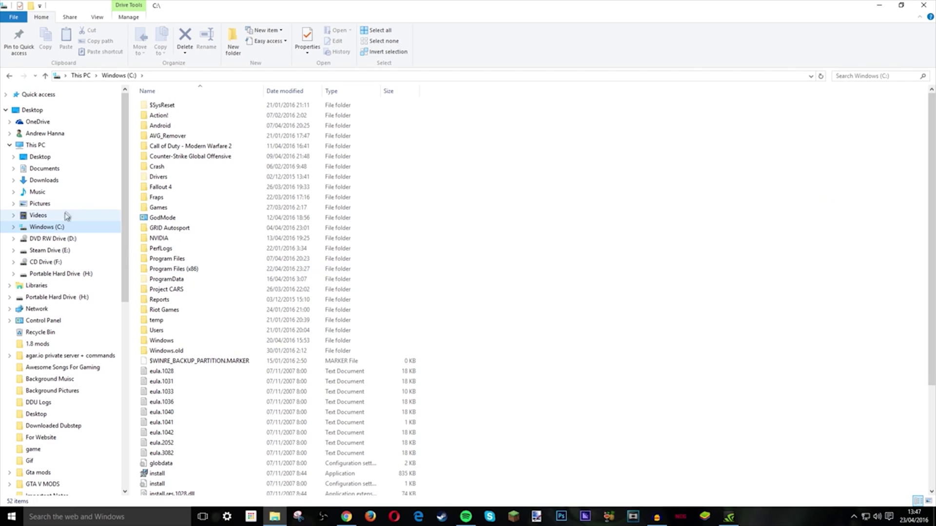
double_click(164, 271)
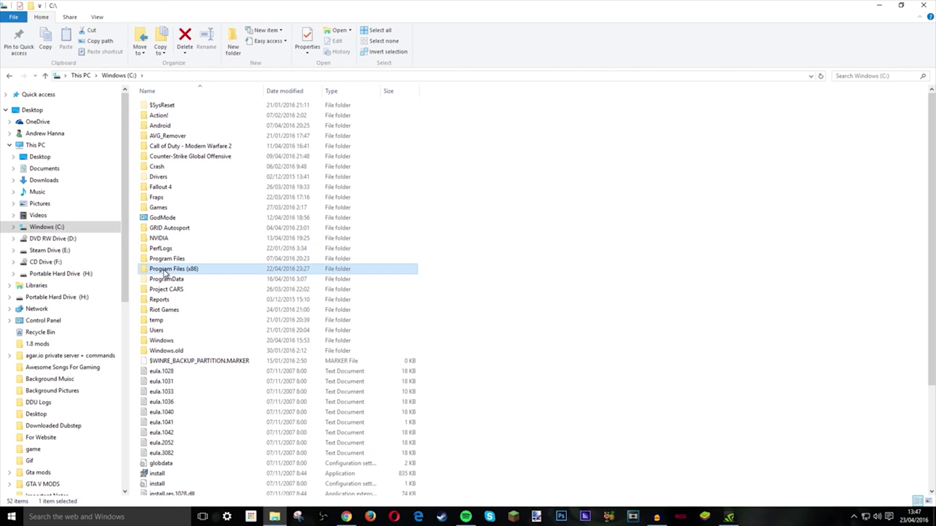
scroll(186, 199, down, 12)
click(151, 296)
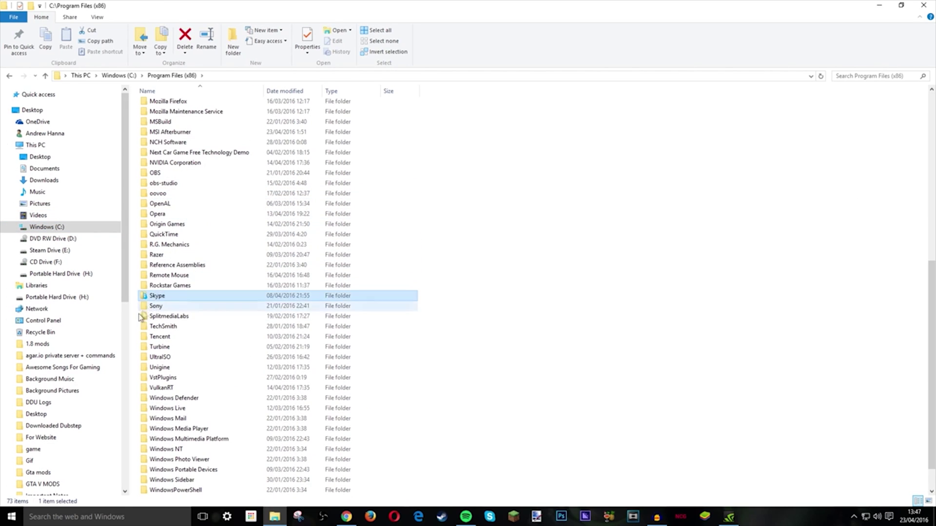
drag(137, 296, 146, 337)
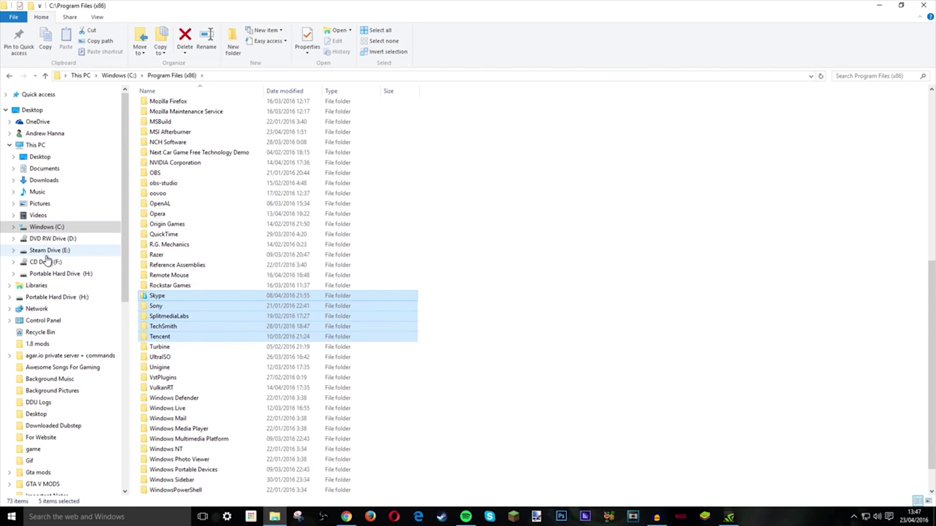
Navigate to E:\Steam\steamapps\common on the Steam Drive
click(63, 250)
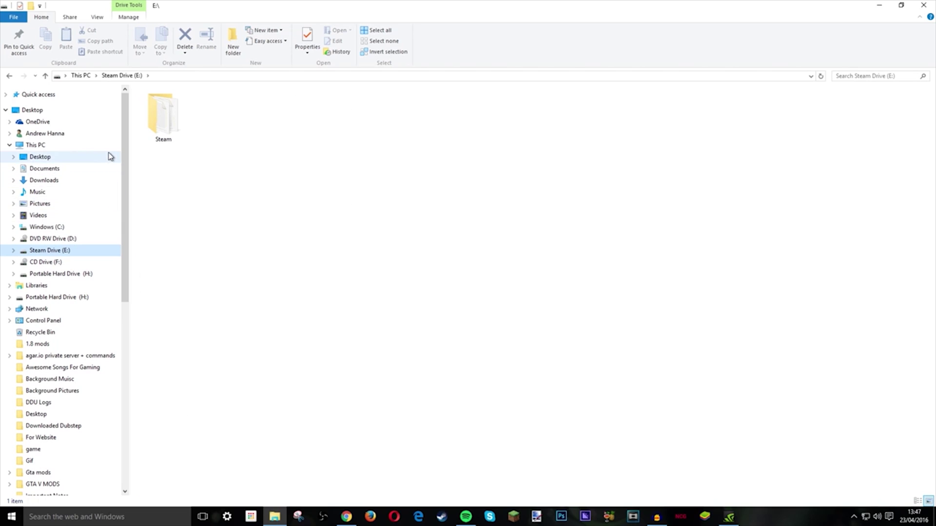
double_click(170, 124)
scroll(633, 303, down, 12)
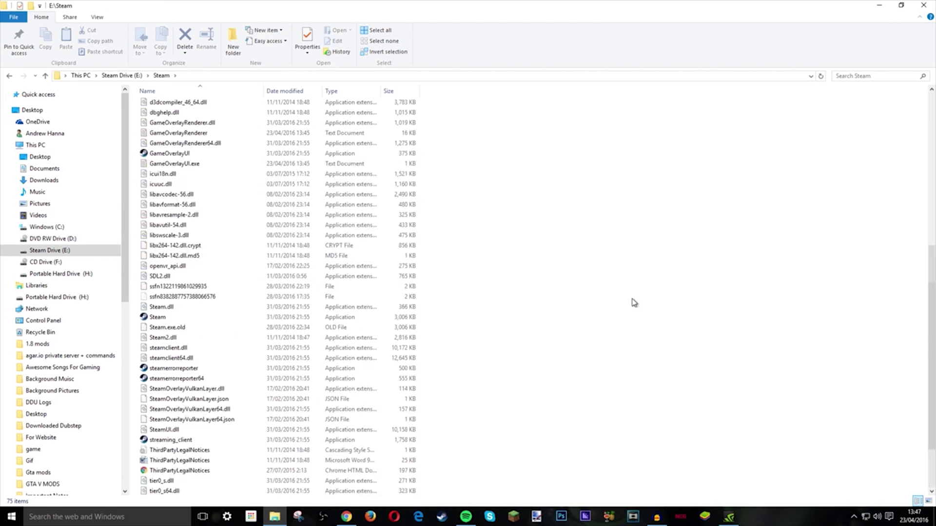
scroll(600, 261, up, 12)
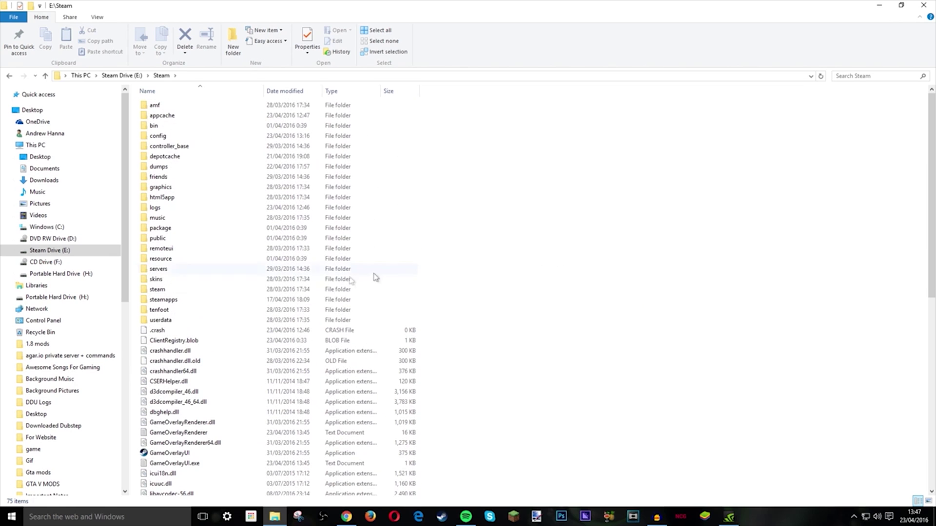
double_click(169, 301)
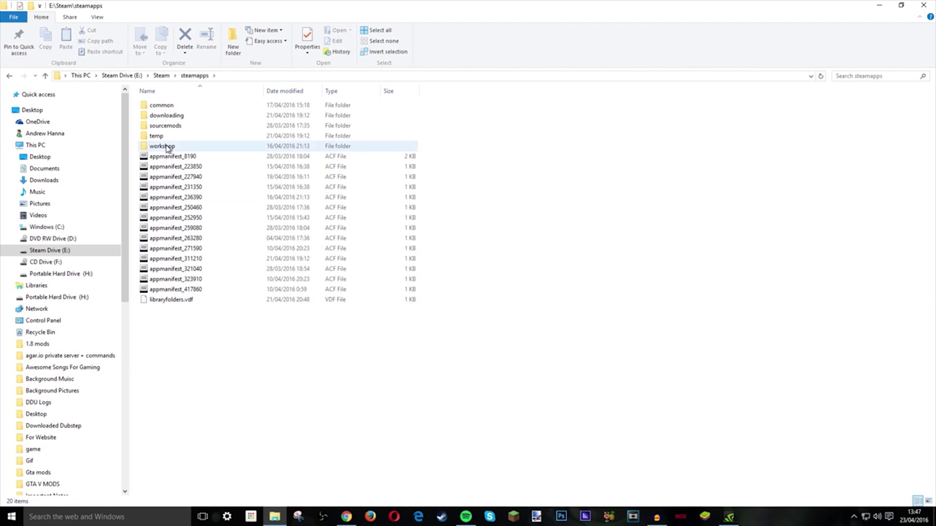
click(178, 106)
double_click(178, 107)
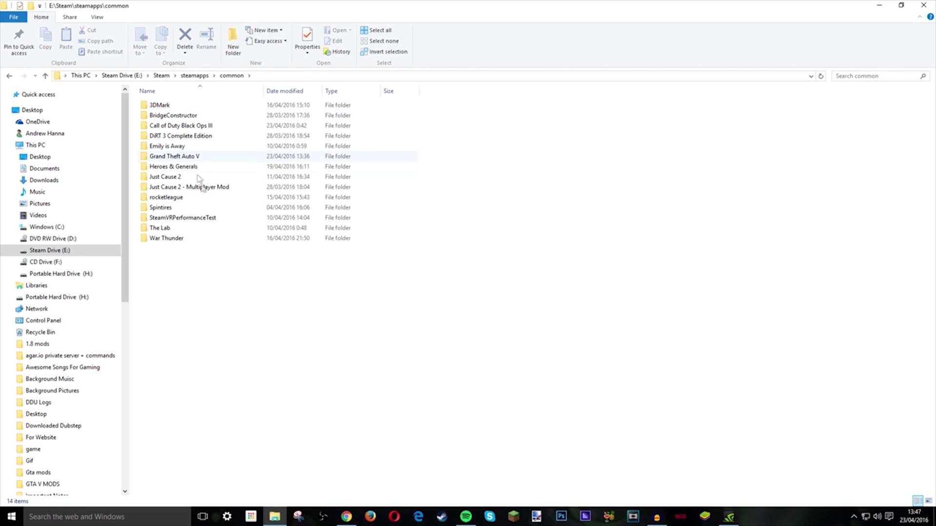
Copy all seven GTA V MODS items into the Grand Theft Auto V folder, replacing existing files
double_click(181, 157)
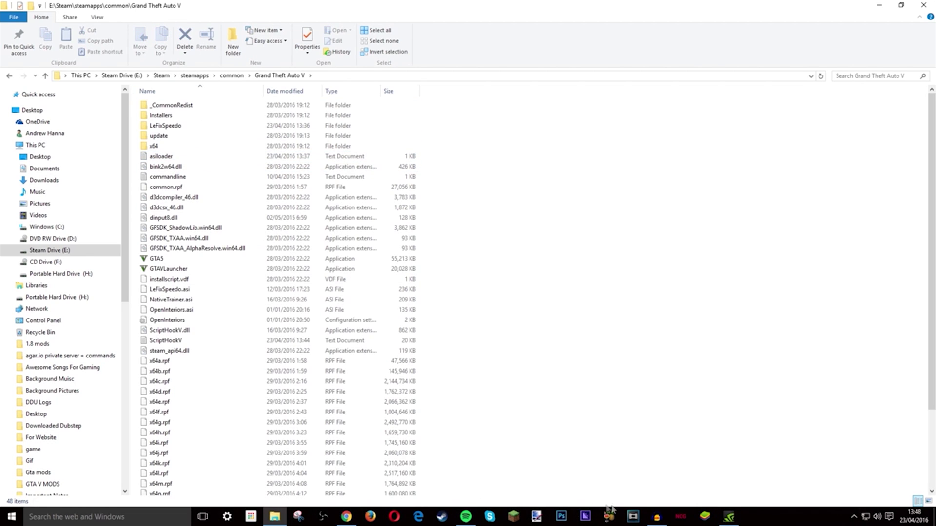
double_click(817, 4)
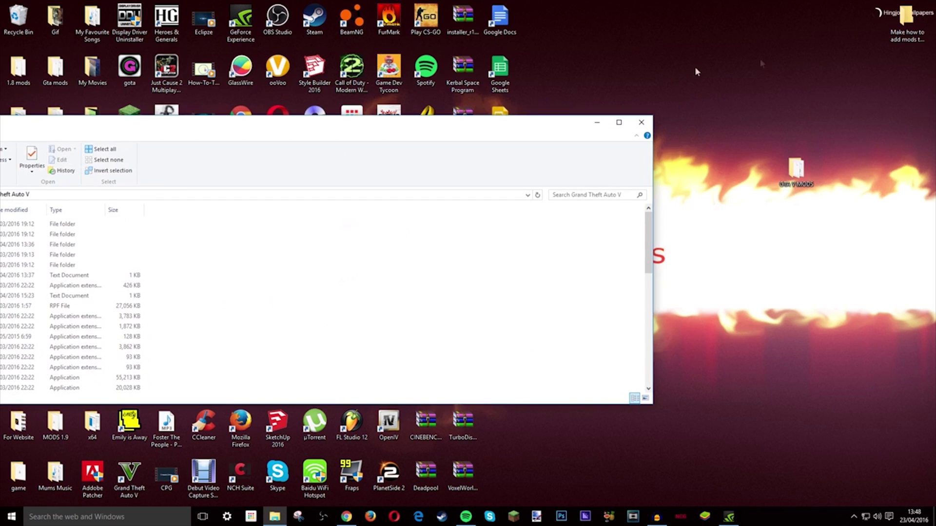
double_click(797, 166)
drag(396, 241, 312, 107)
drag(312, 108, 288, 356)
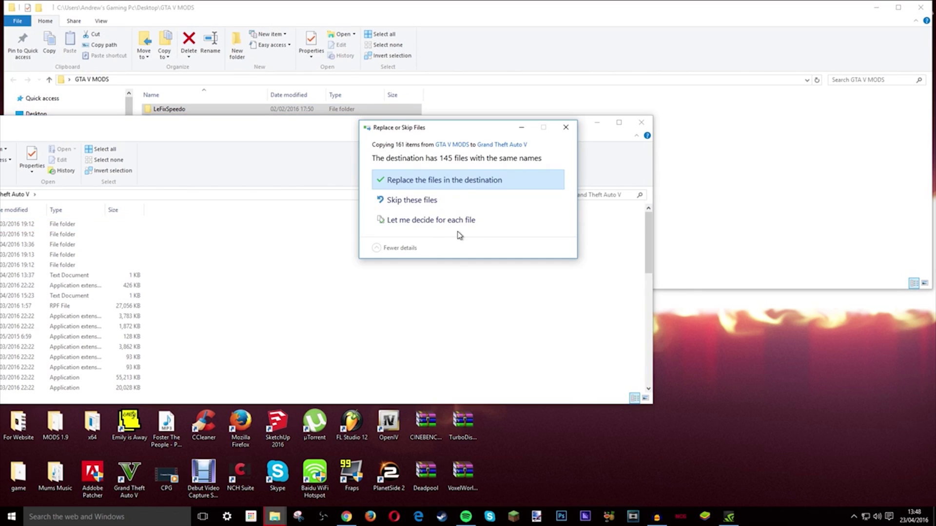
click(472, 179)
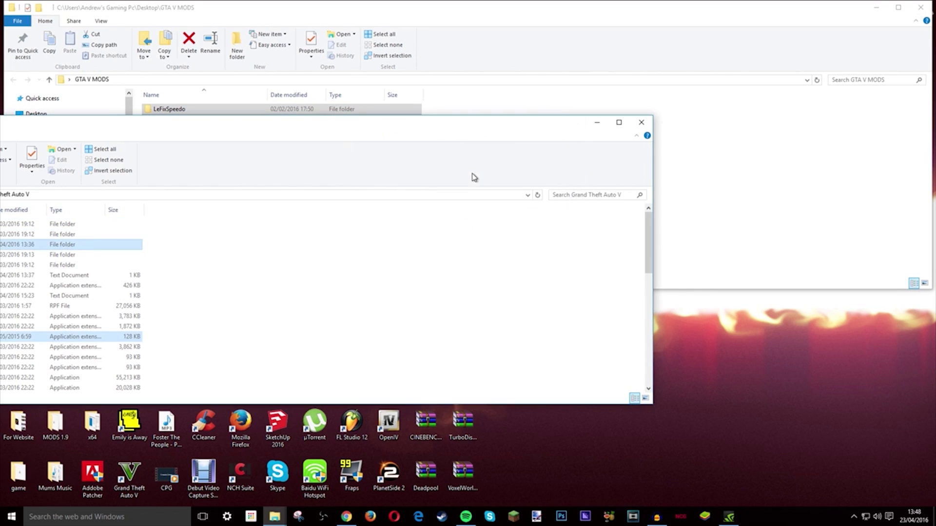
key(super+d)
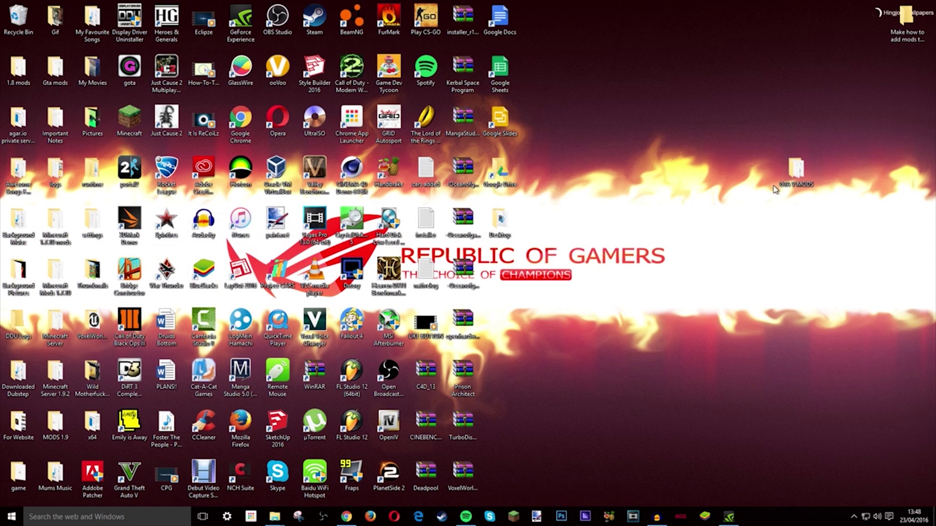
drag(775, 190, 702, 267)
Review the Script Hook V page in Chrome, briefly open GTA V MODS, then minimize Chrome
click(346, 517)
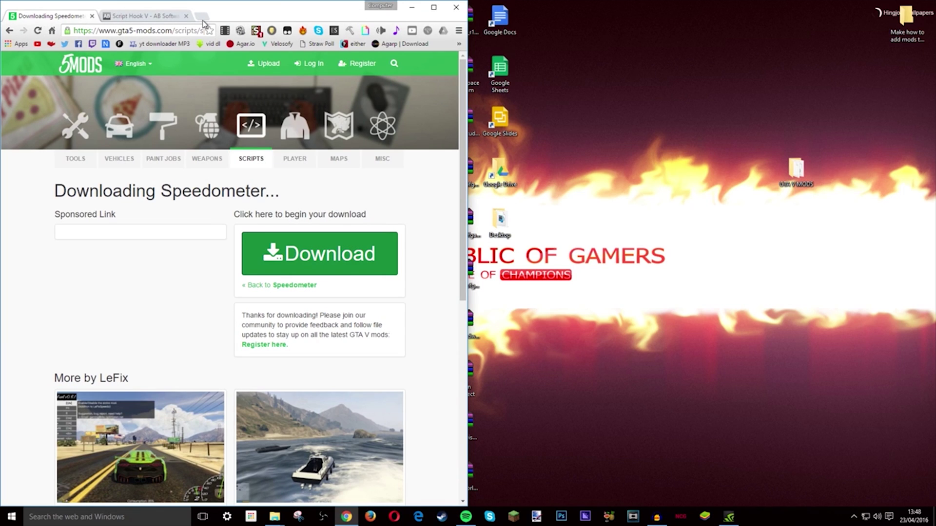
click(176, 17)
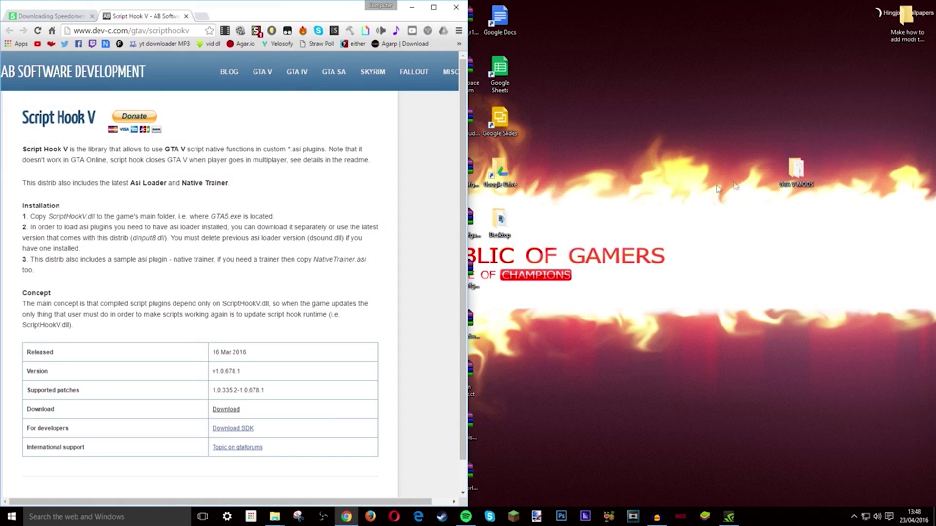
double_click(797, 173)
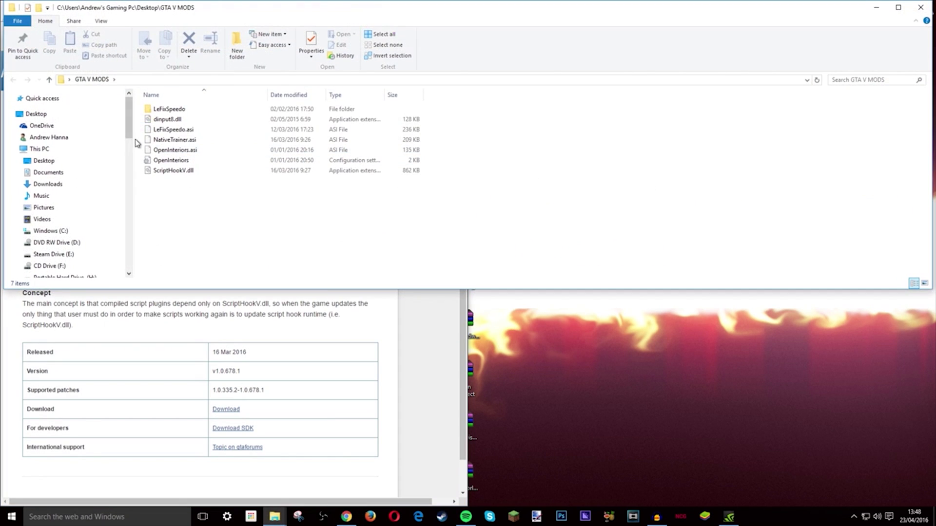
click(919, 9)
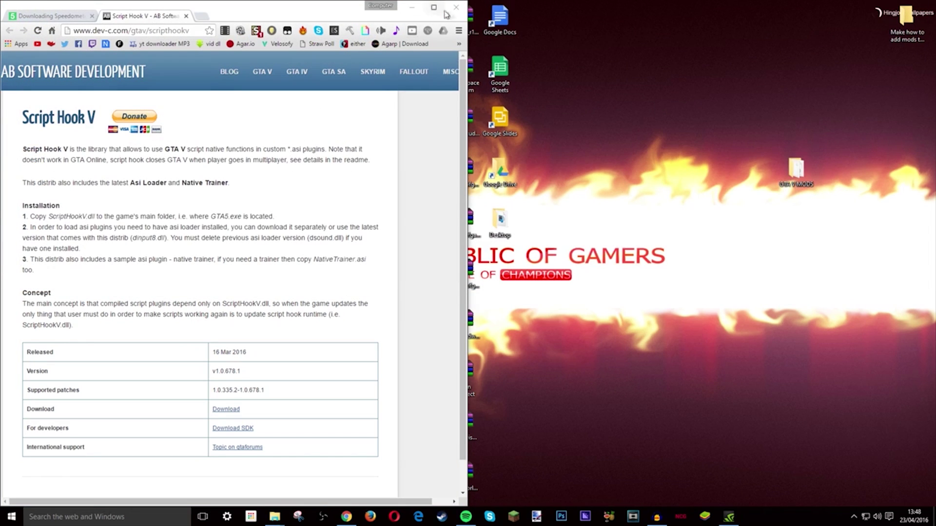
click(410, 6)
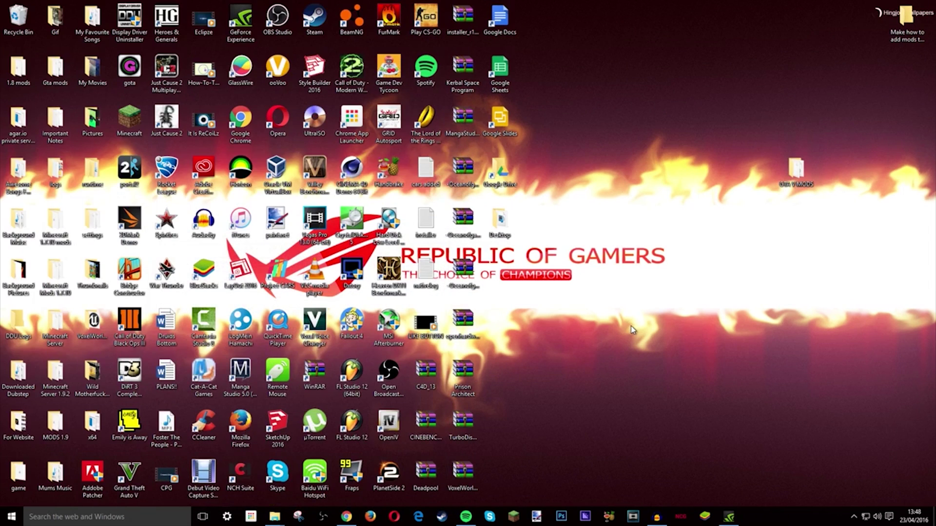